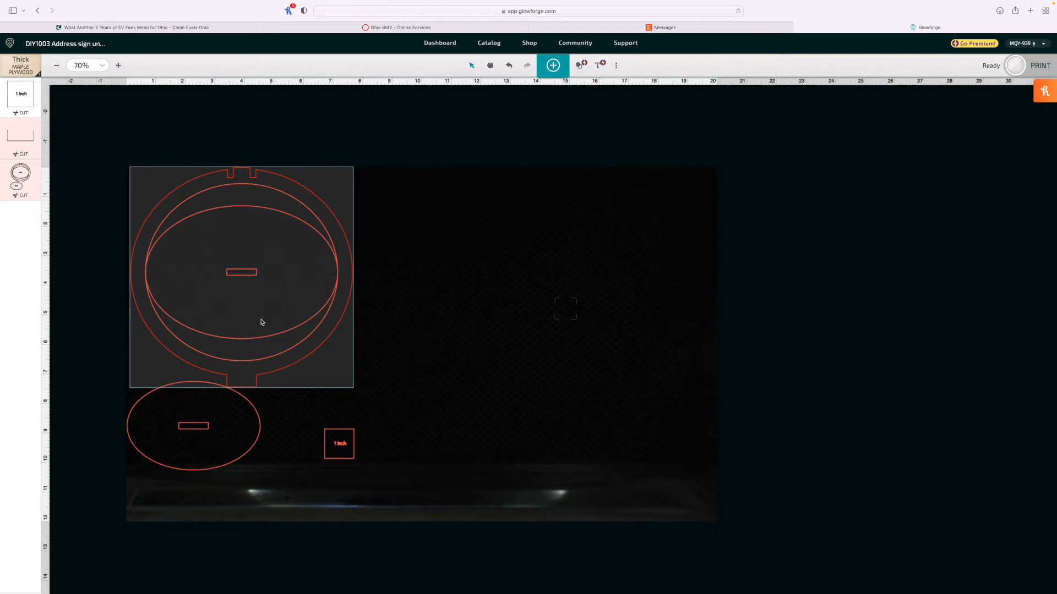
click(256, 392)
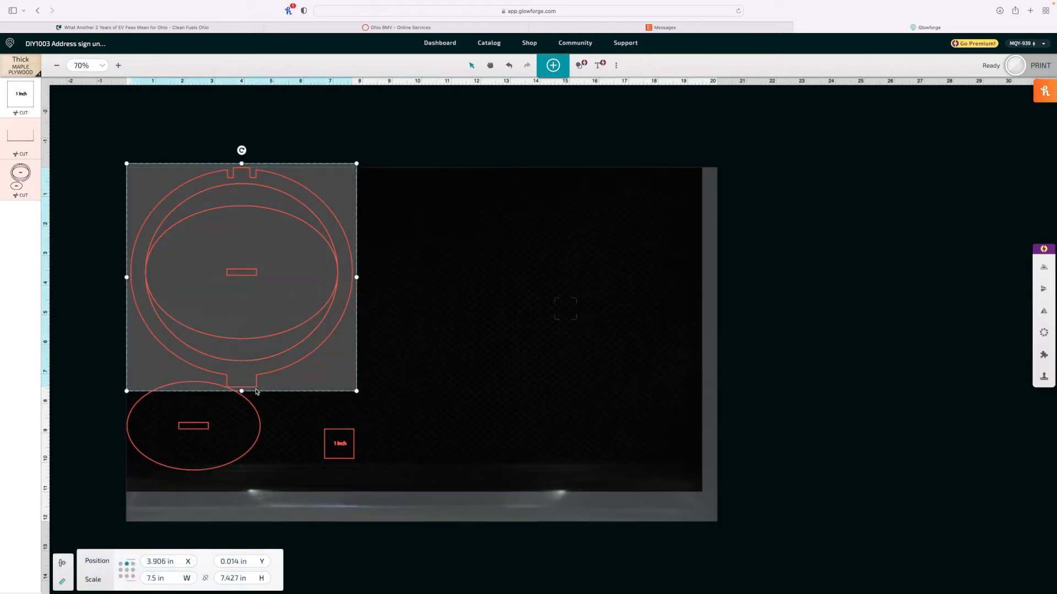
drag(270, 372, 409, 371)
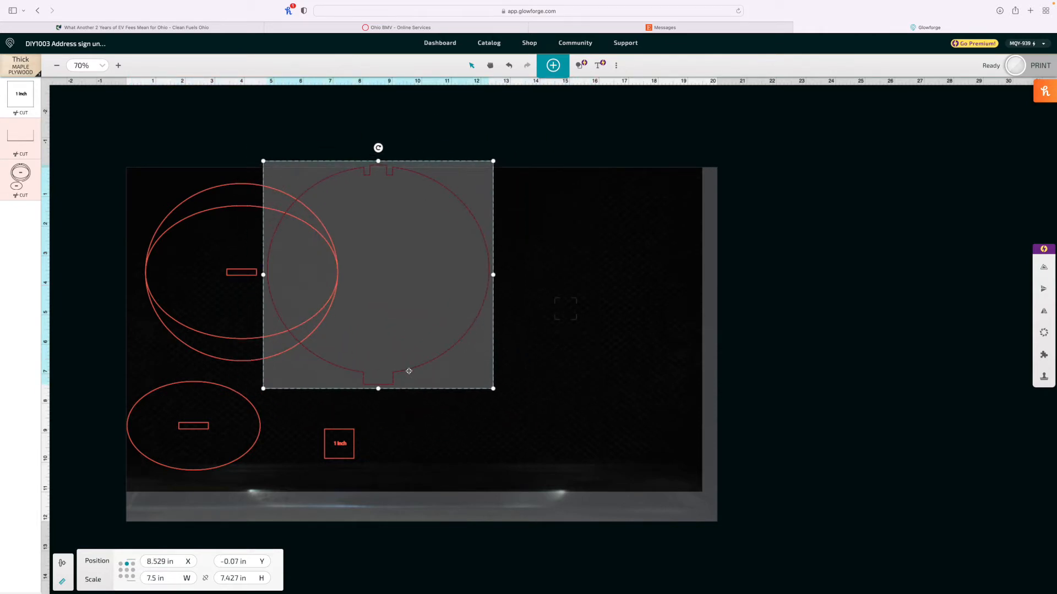
key(super+z)
Step: Inside the ring group, set the tab at the ring's bottom to 0.41 in high, then leave group editing
click(289, 416)
click(256, 388)
double_click(253, 387)
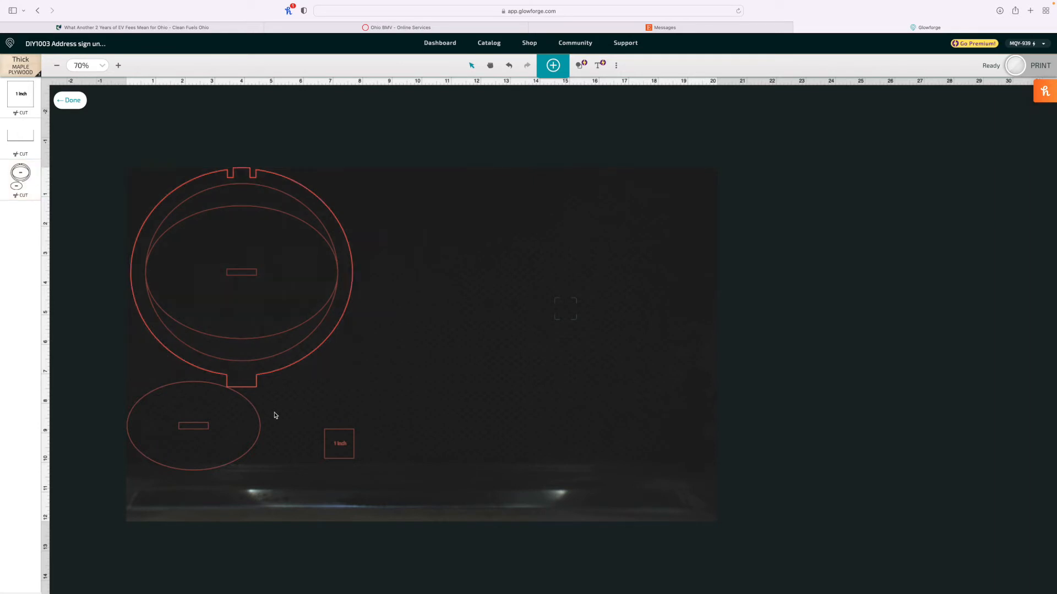
click(247, 392)
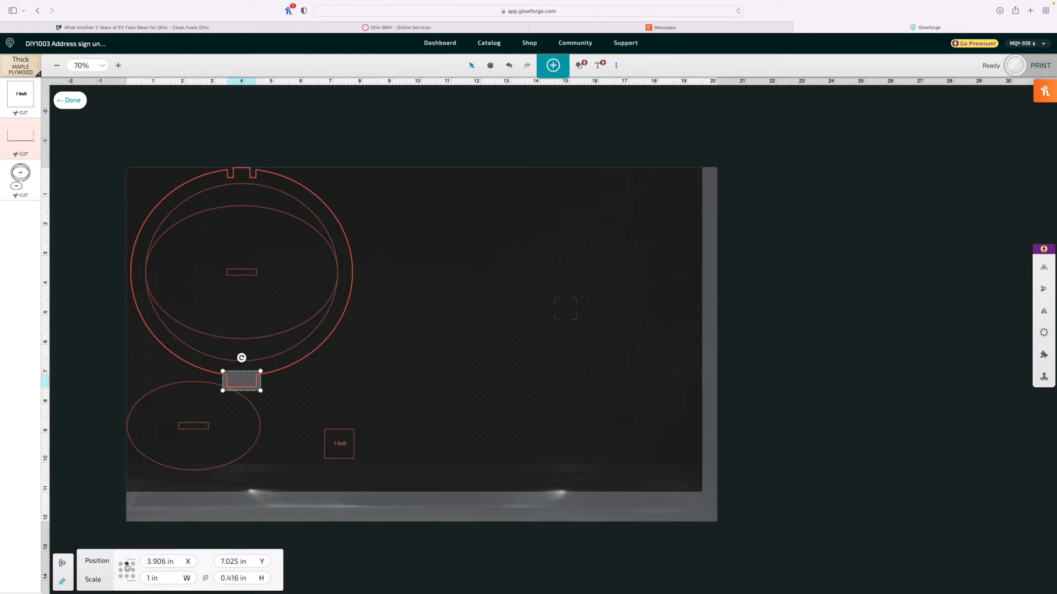
click(62, 581)
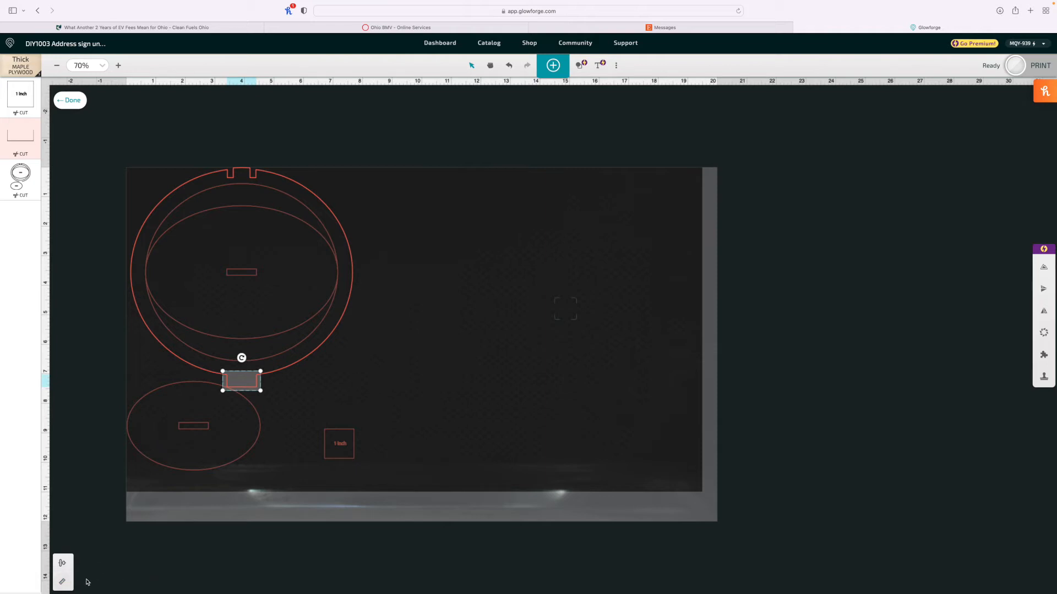
click(62, 582)
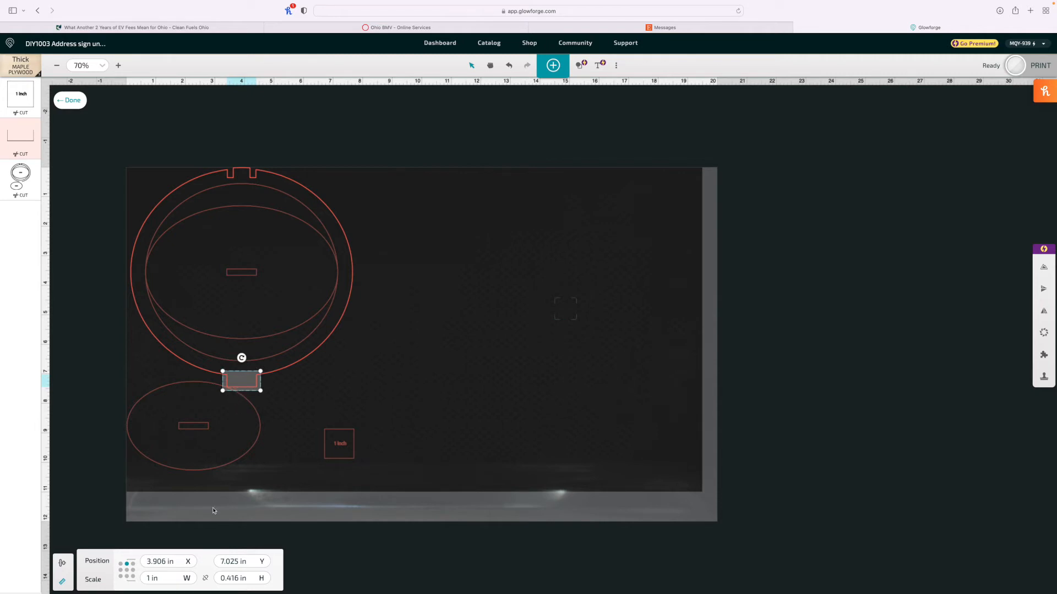
click(206, 581)
click(205, 581)
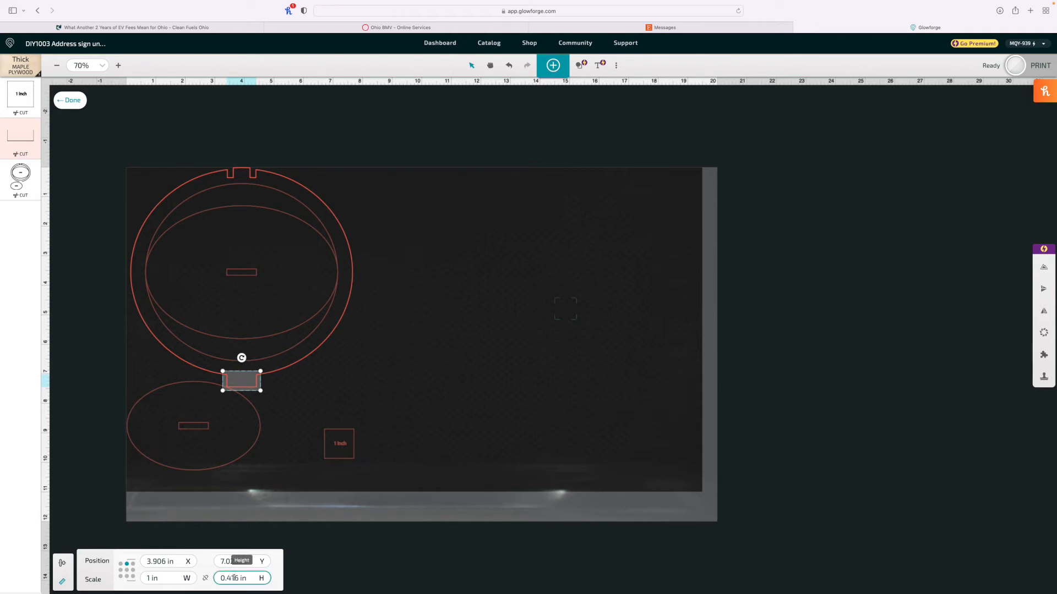
drag(234, 578, 267, 578)
key(BackSpace)
key(Return)
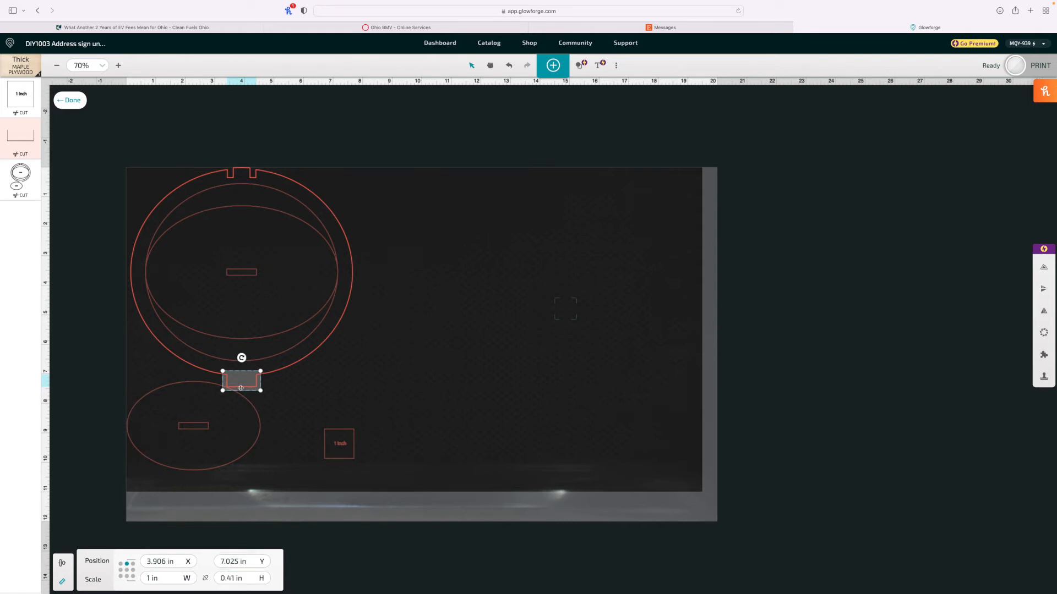
click(288, 394)
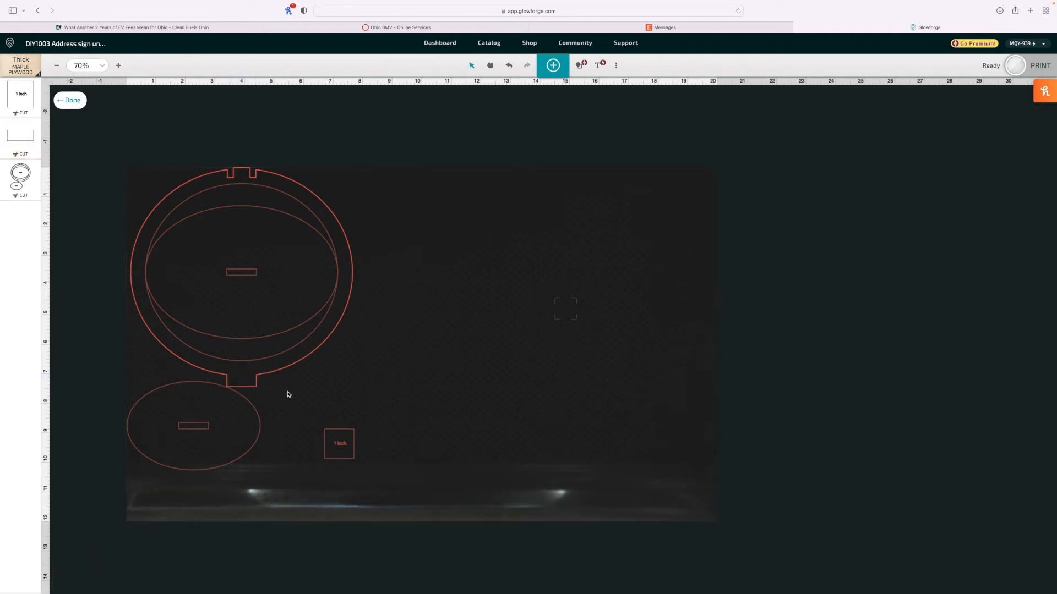
click(72, 103)
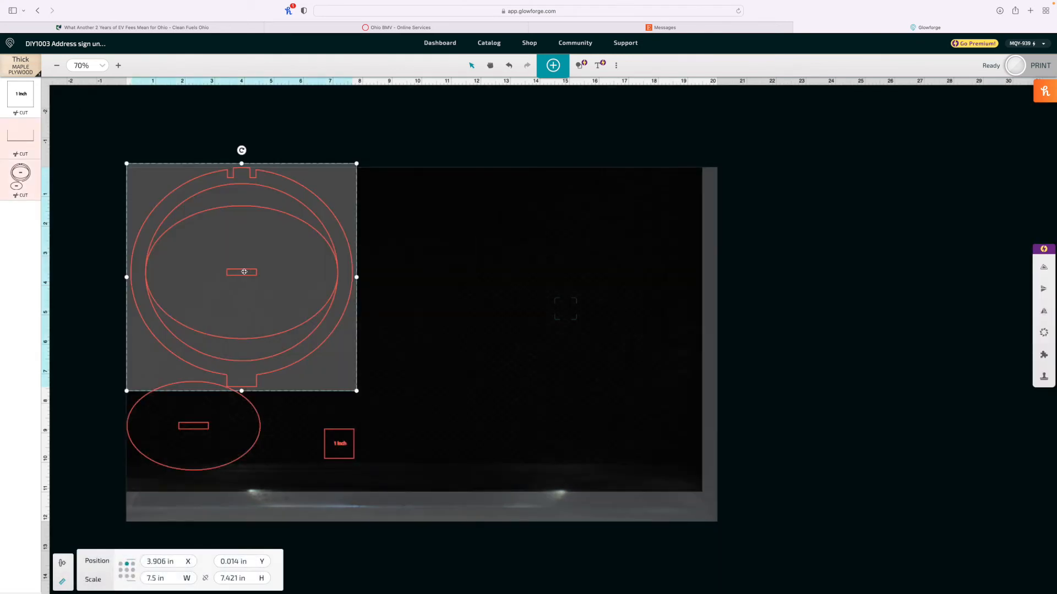
Step: Inside the inner oval group, set the centre slot's height to 0.205 in, anchored at its centre
click(486, 297)
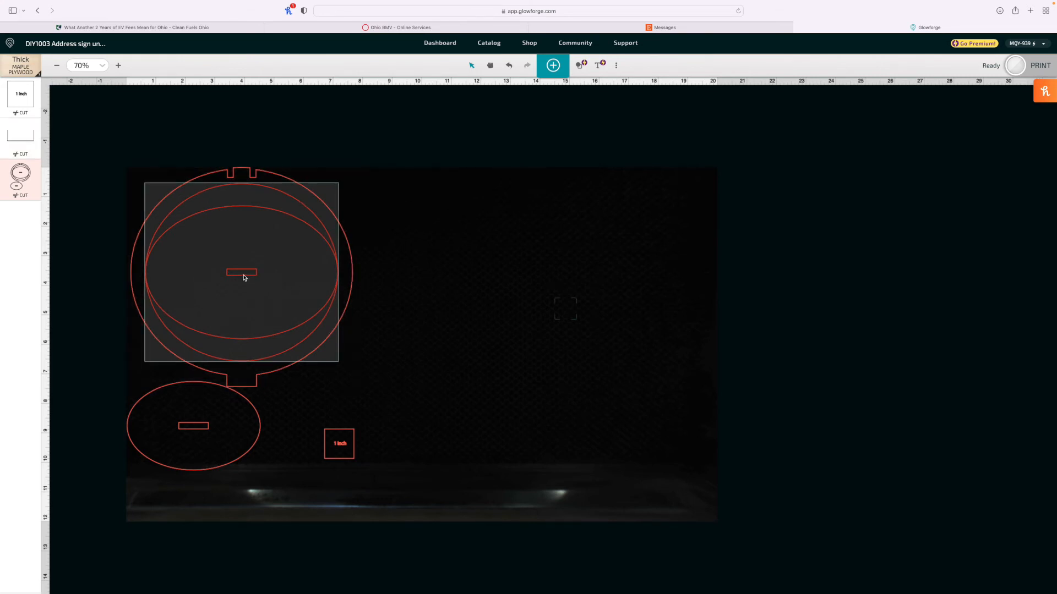
click(245, 279)
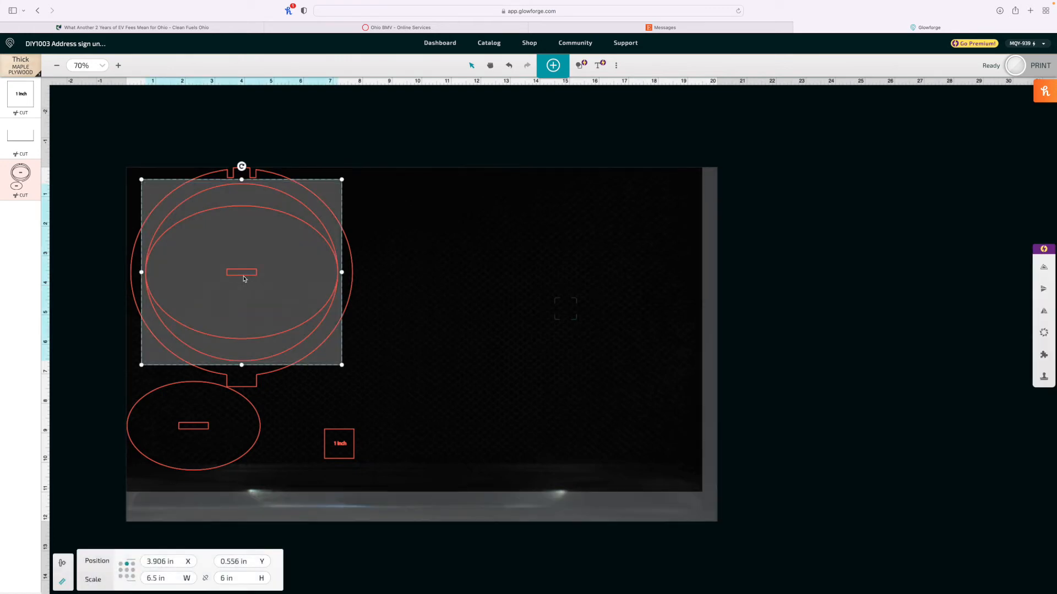
double_click(244, 279)
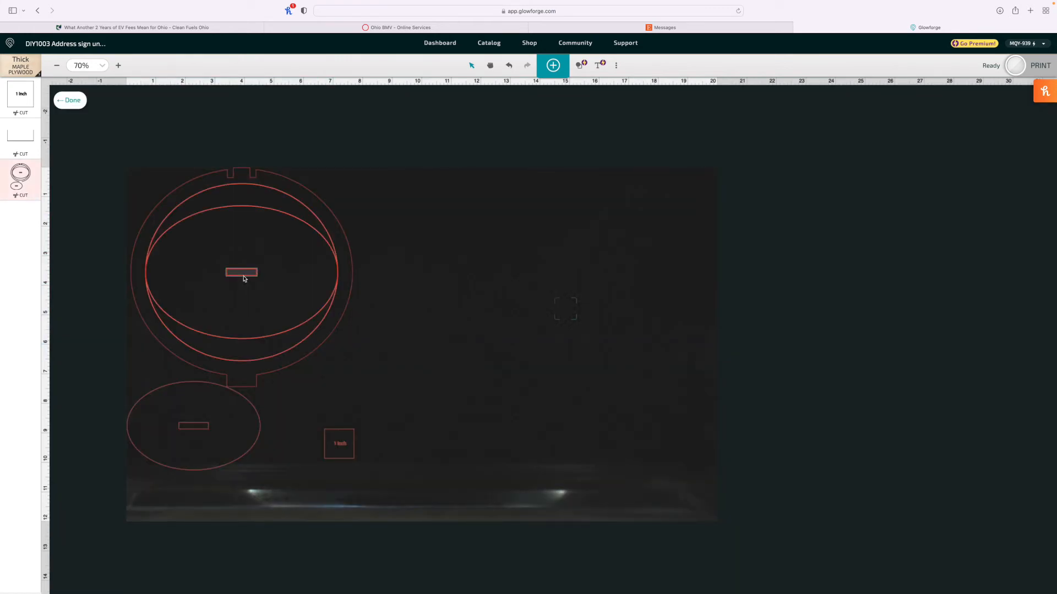
click(244, 279)
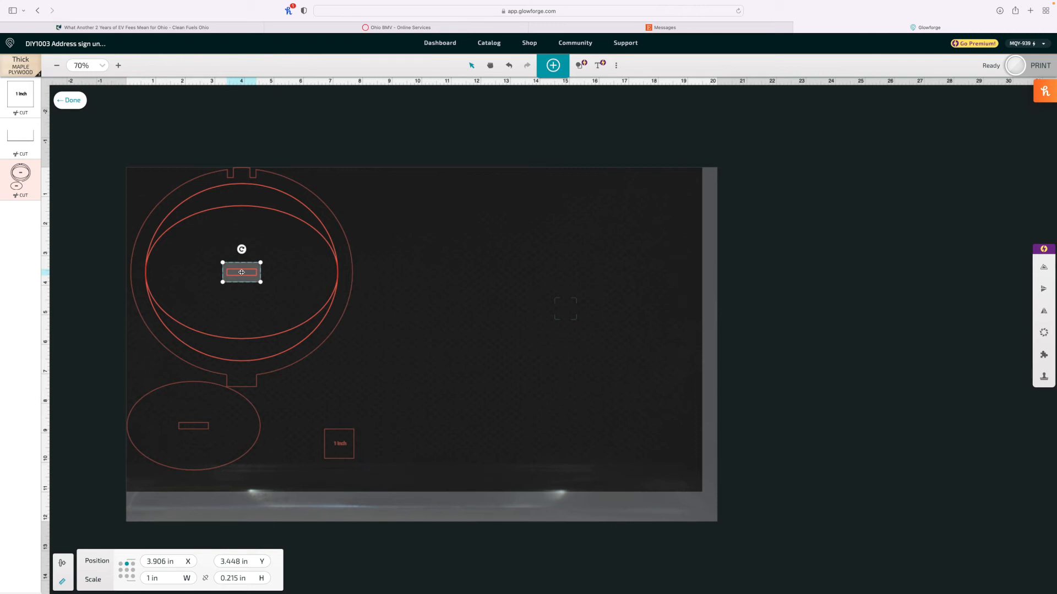
click(127, 571)
click(226, 579)
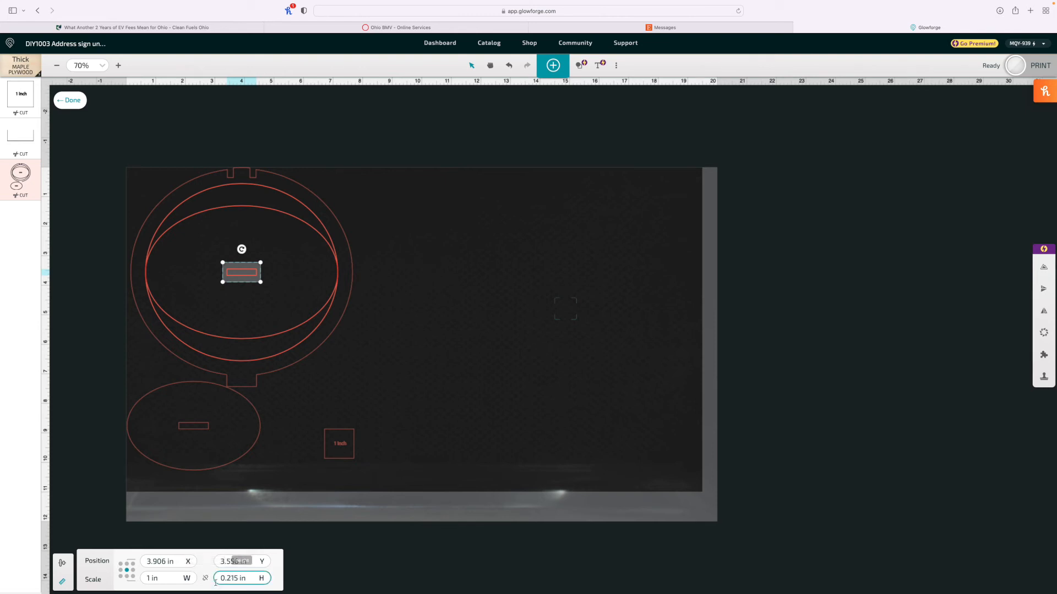
drag(232, 578, 254, 578)
text(05)
key(Return)
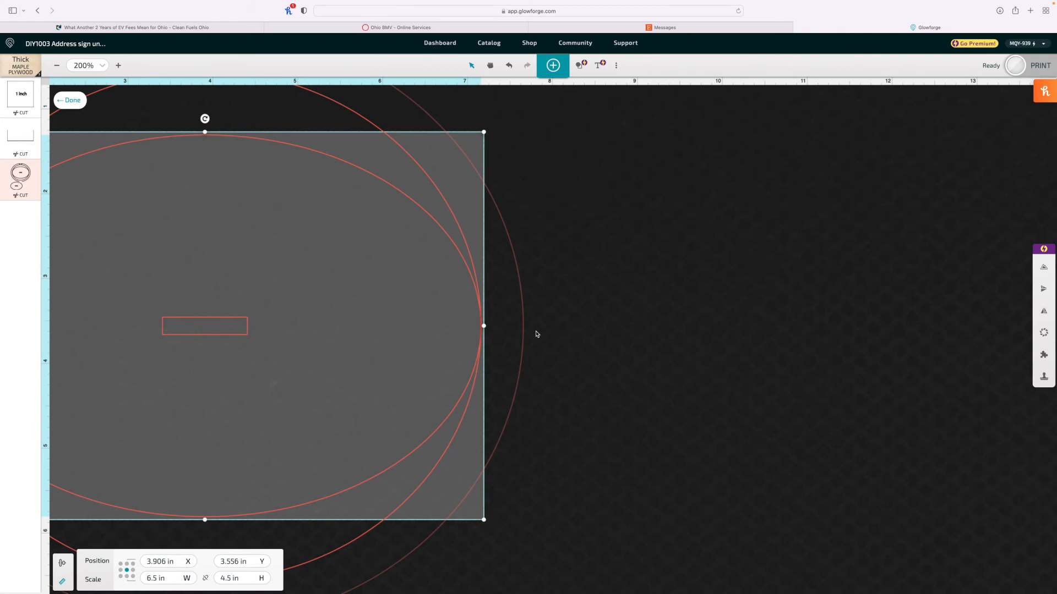
click(537, 334)
scroll(536, 334, down, 10)
scroll(536, 334, right, 2)
click(79, 102)
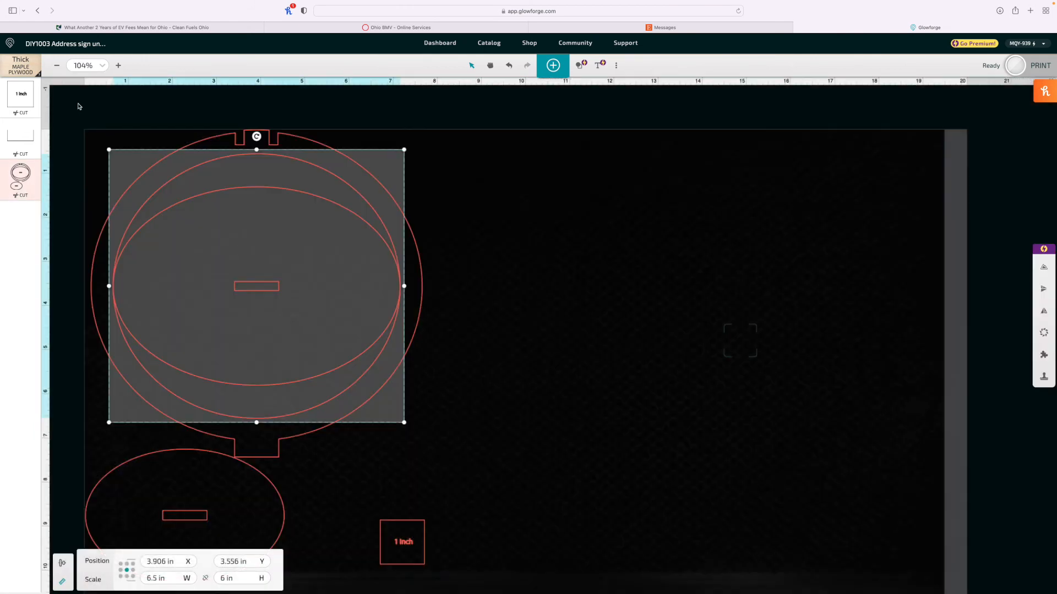
Step: Inside the small oval group, set the centre slot's height to 0.205 in, anchored at its centre
click(197, 523)
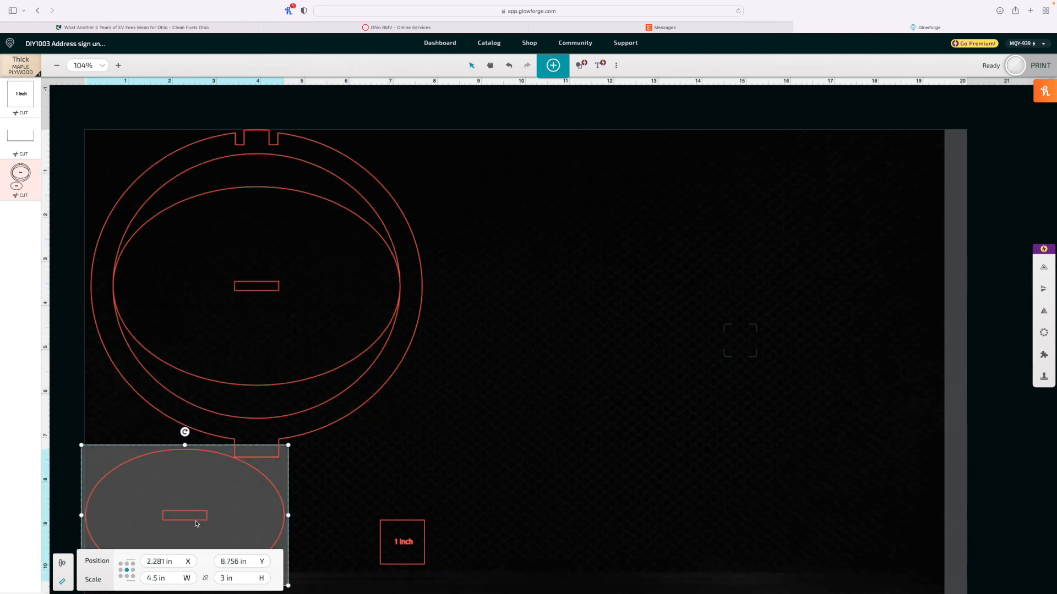
double_click(196, 523)
click(190, 516)
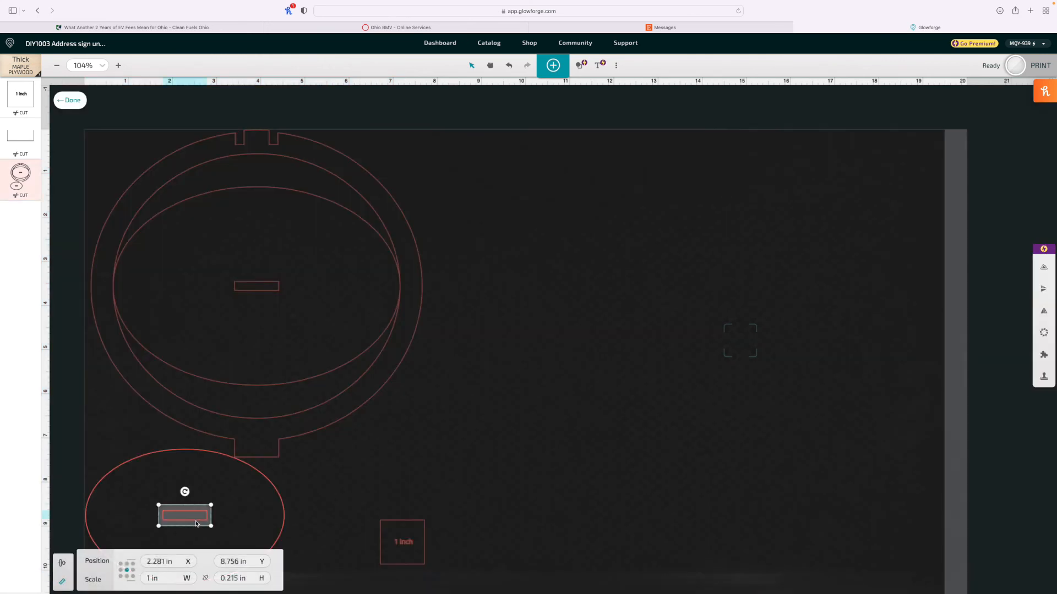
click(128, 571)
click(231, 578)
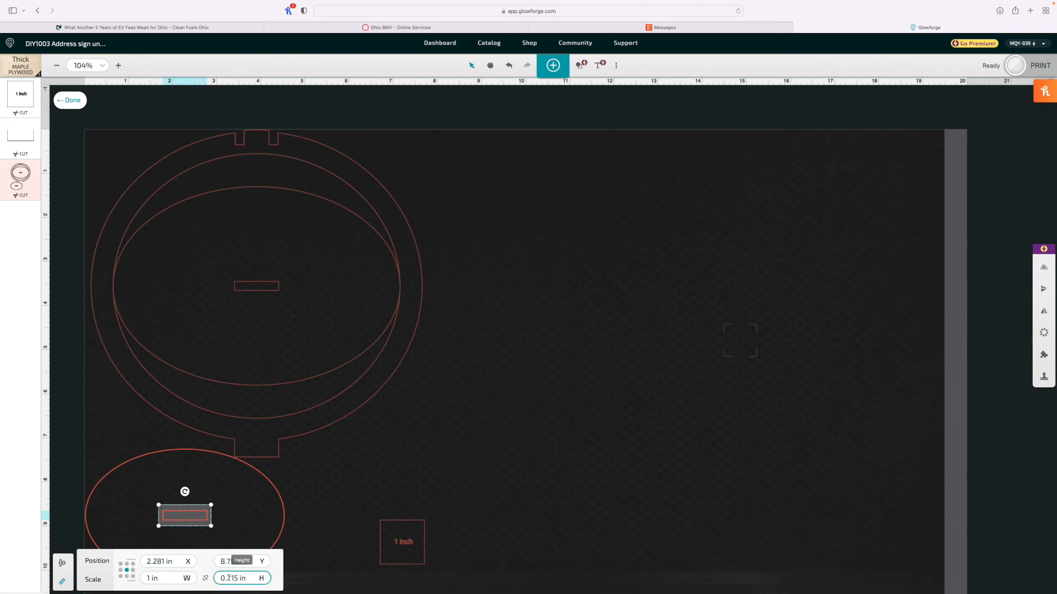
drag(231, 578, 269, 577)
text(05)
key(Return)
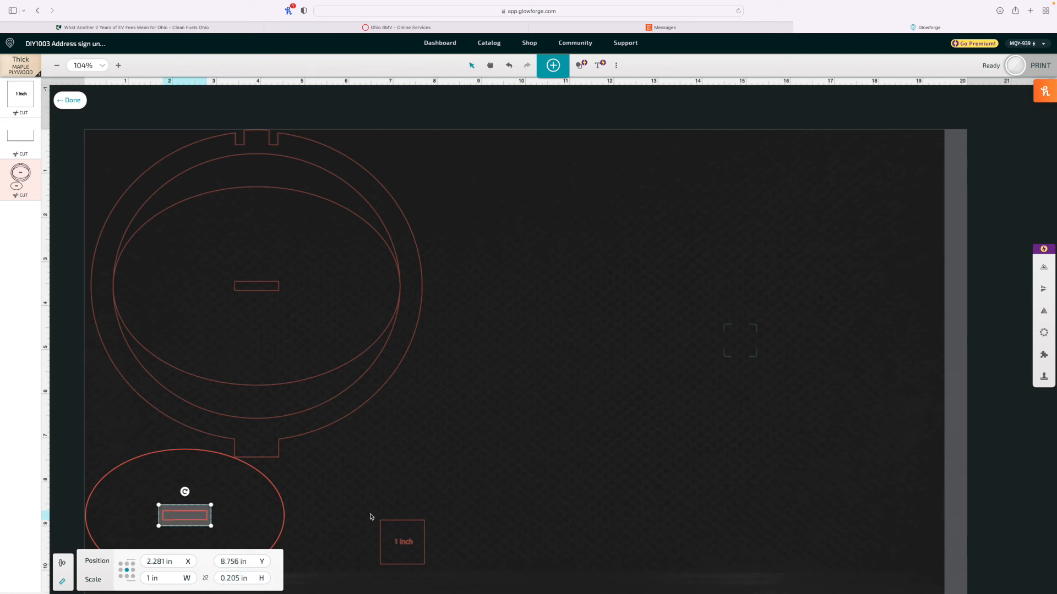
click(402, 498)
scroll(403, 498, down, 10)
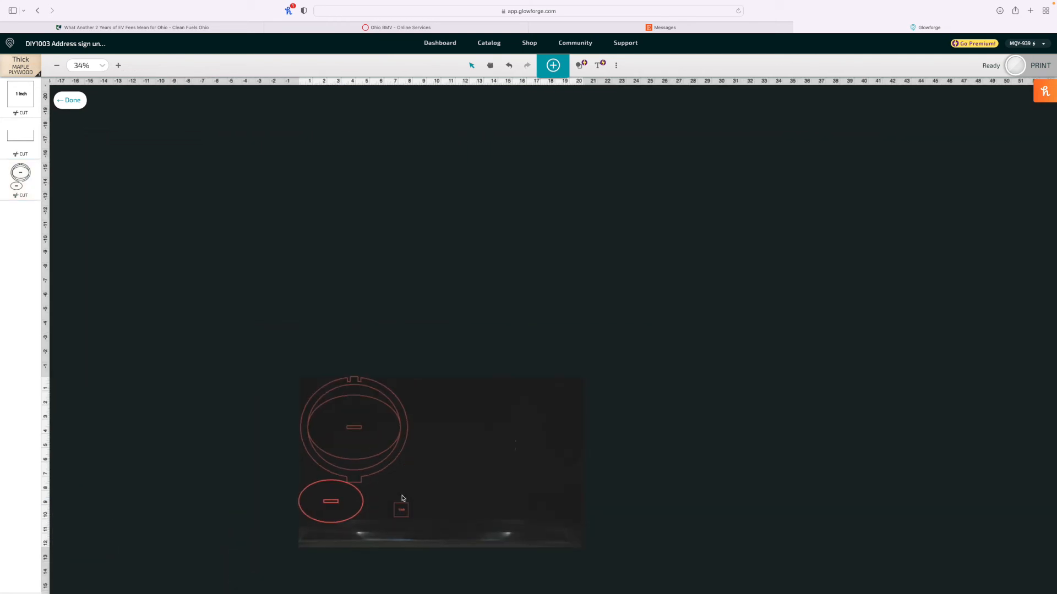
scroll(402, 499, right, 1)
scroll(322, 478, up, 3)
scroll(322, 478, up, 5)
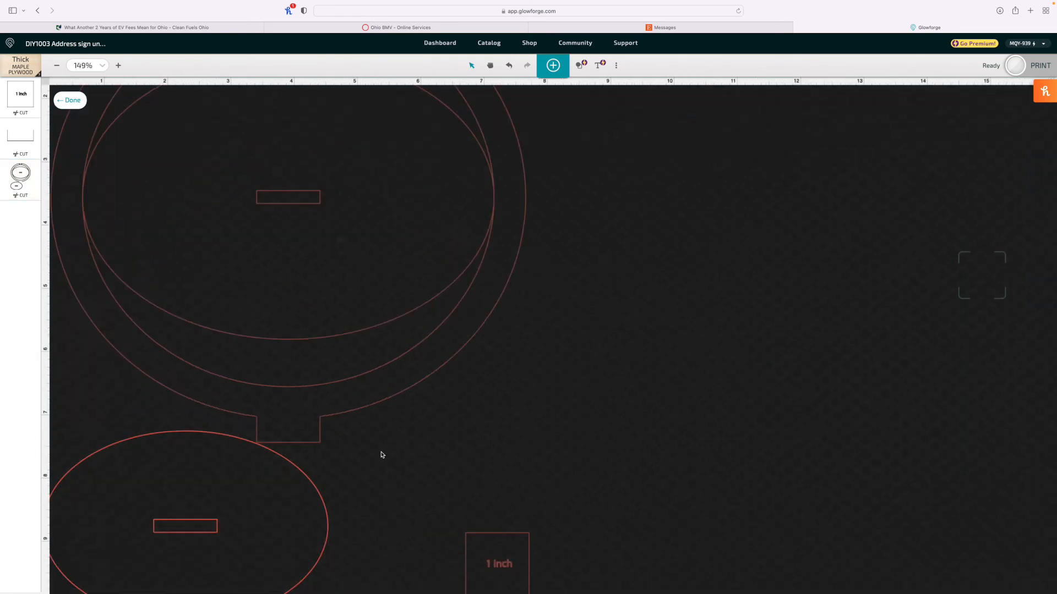
scroll(380, 456, down, 2)
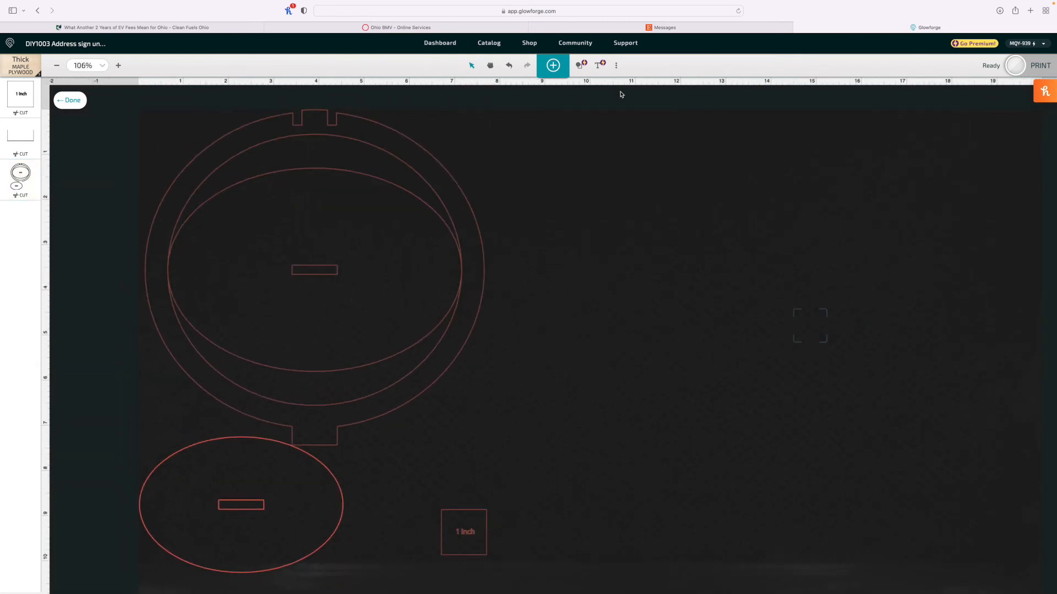
click(616, 66)
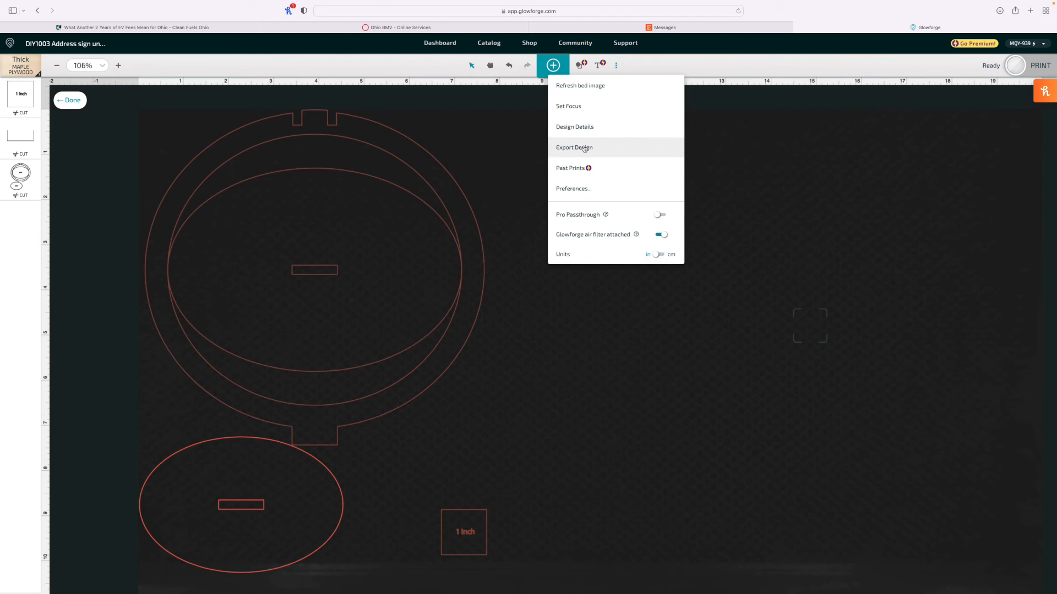
click(245, 544)
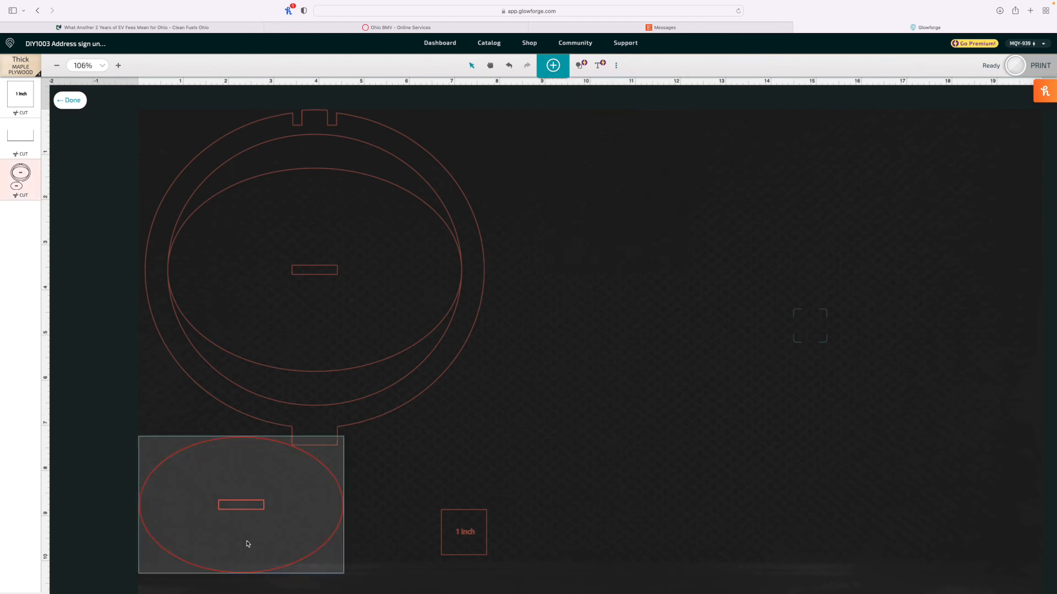
scroll(245, 545, down, 1)
scroll(246, 545, right, 1)
click(391, 434)
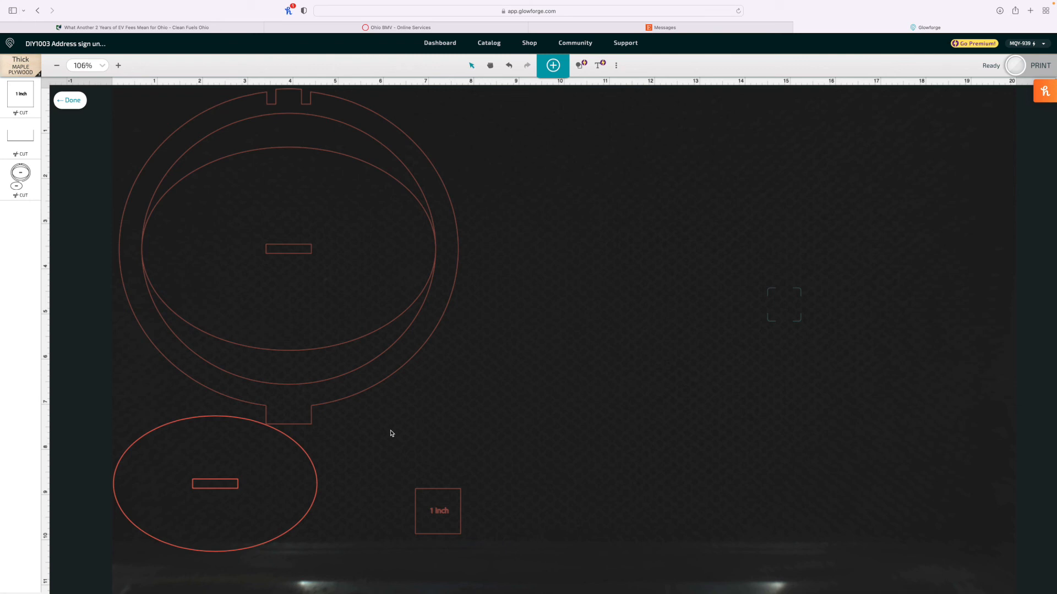
click(165, 526)
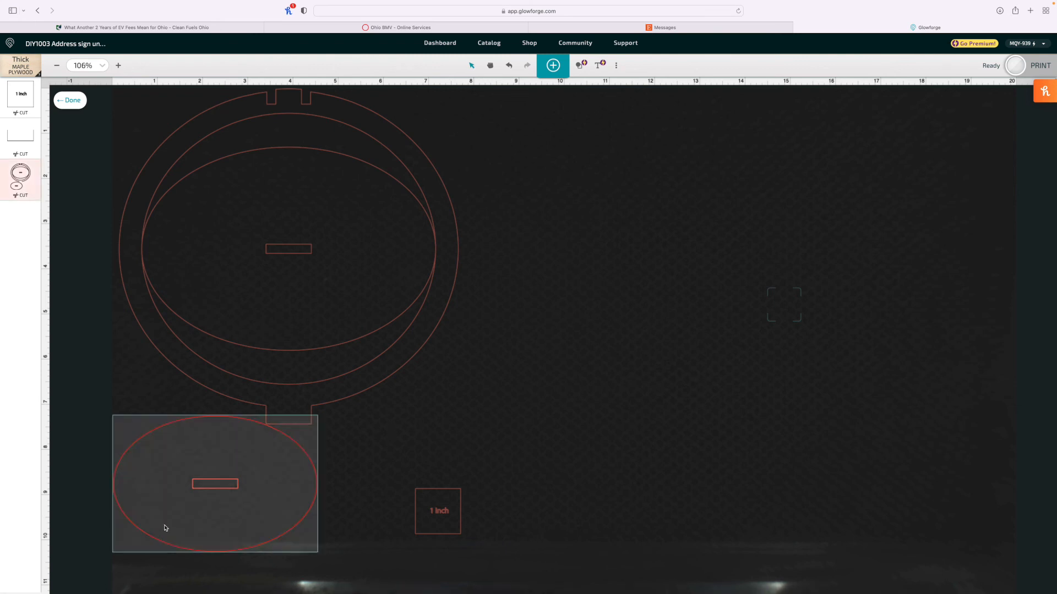